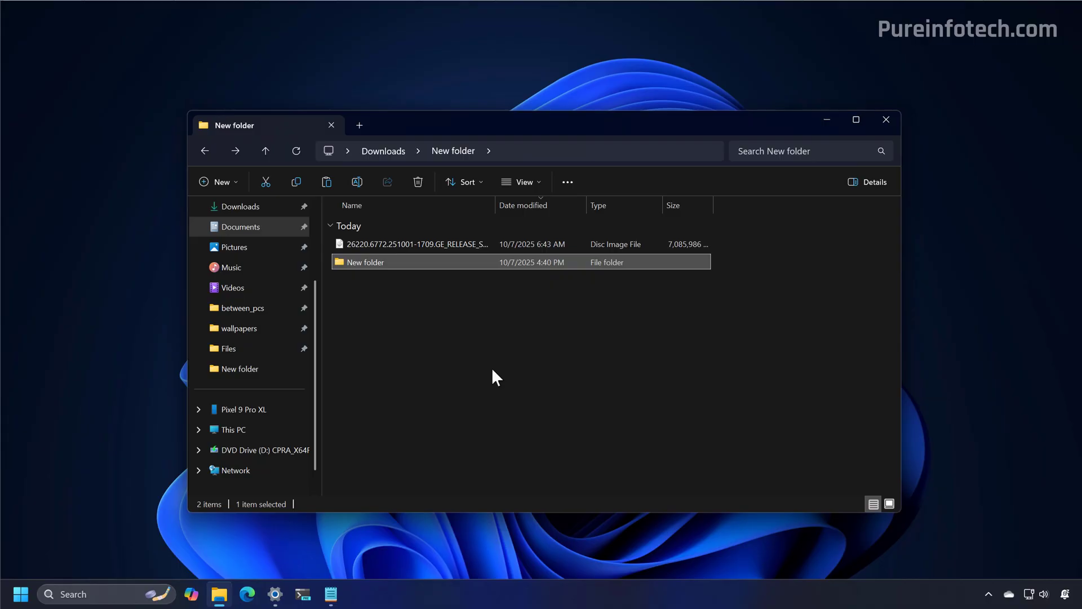
Step: Copy the 6.75 GB ISO into the inner New folder, toggling the progress dialog between fewer and more details
mouse_move(419, 242)
mouse_down()
mouse_move(479, 282)
mouse_move(454, 333)
mouse_up()
click(501, 341)
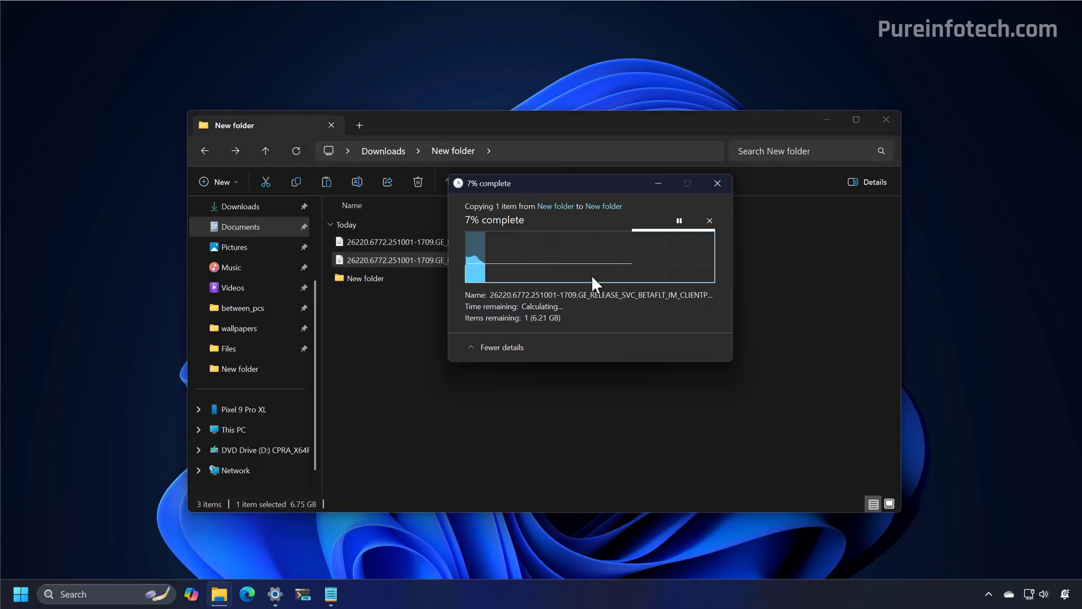
drag(577, 181, 504, 175)
click(434, 343)
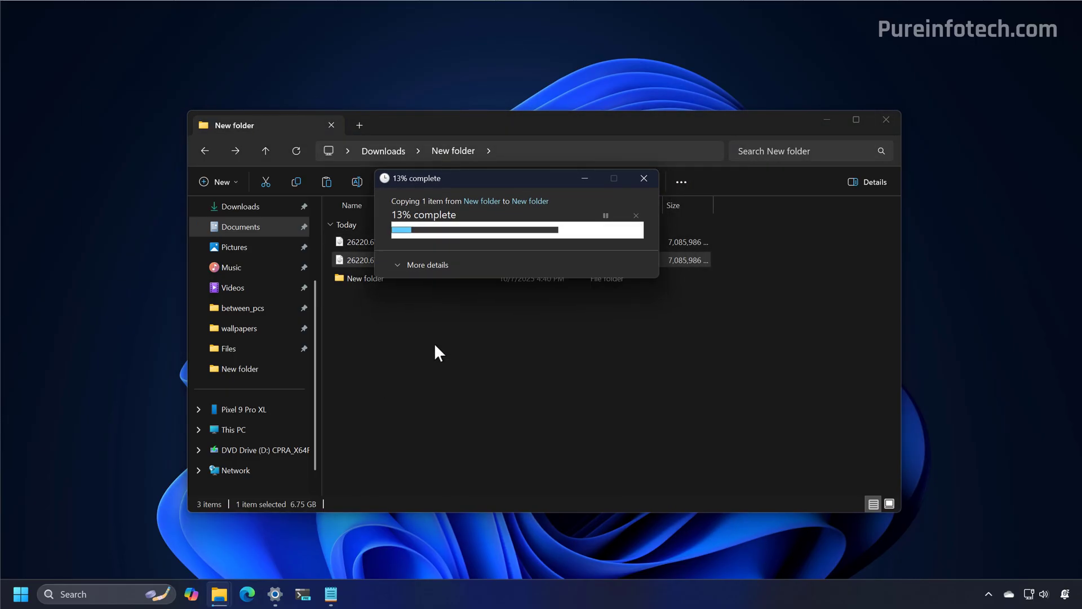
click(412, 258)
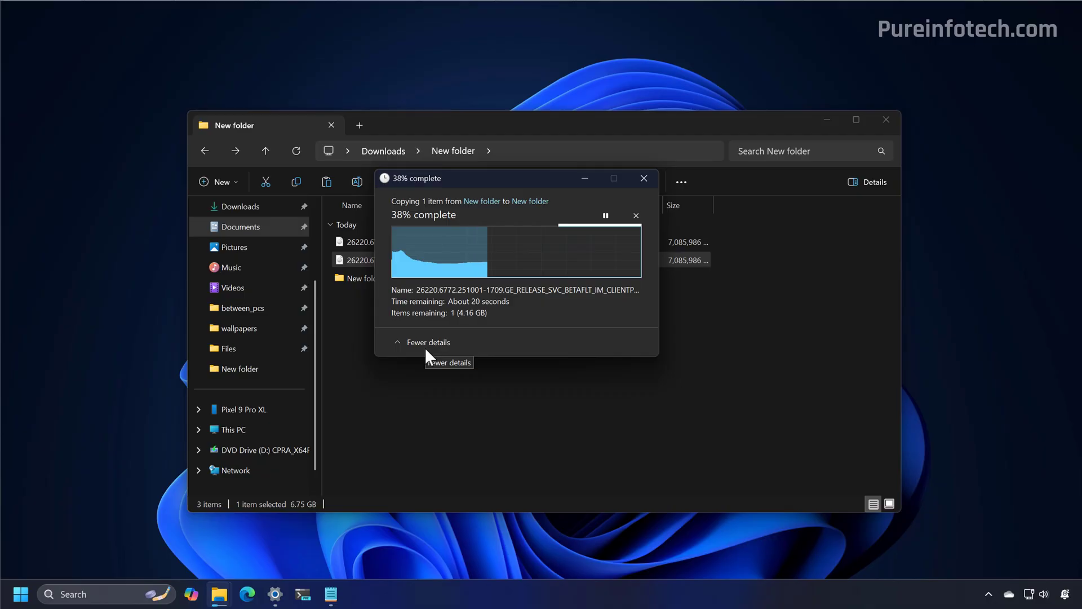
click(426, 341)
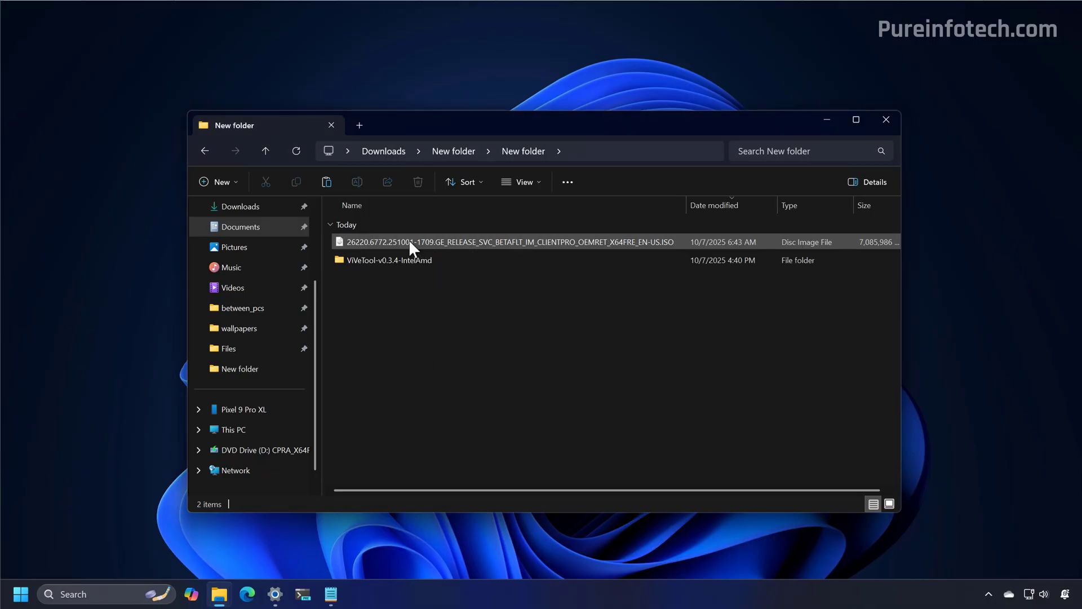
Step: Select the copied ISO, go back to the outer New folder and paste it there
click(408, 241)
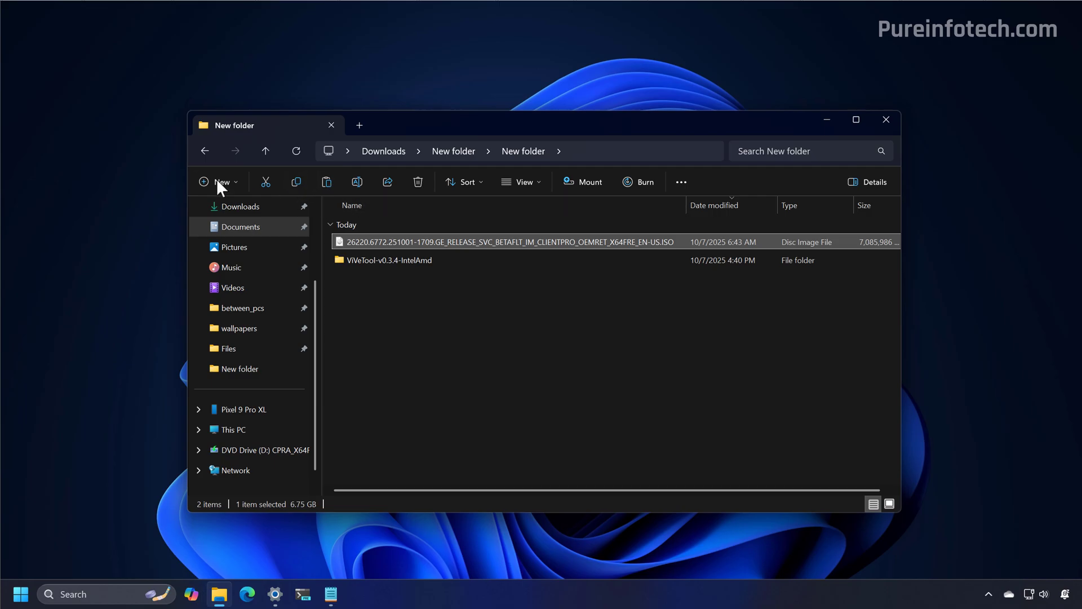
click(207, 153)
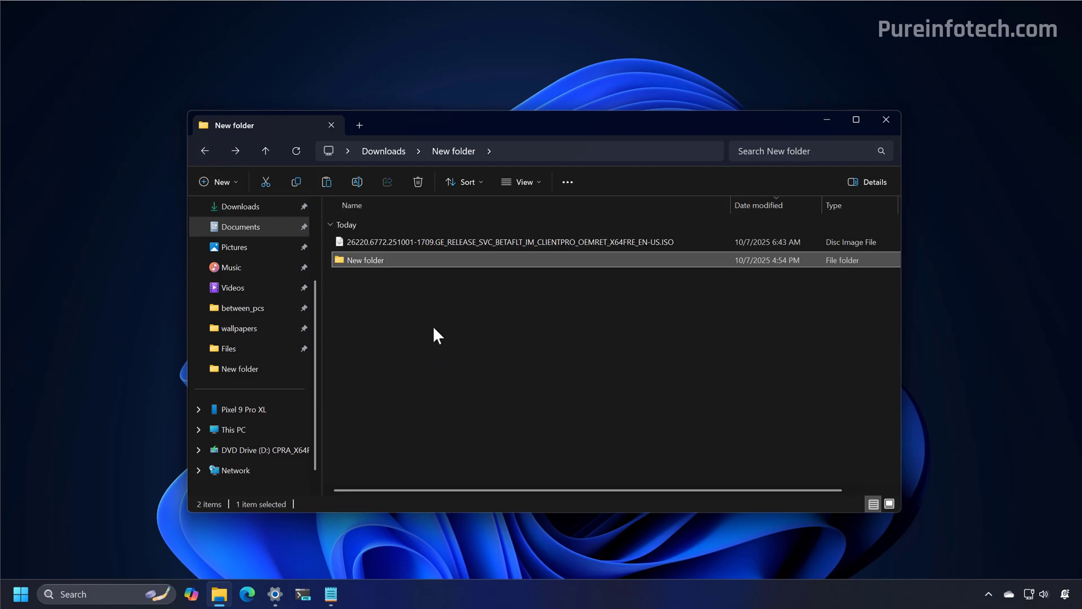
click(430, 328)
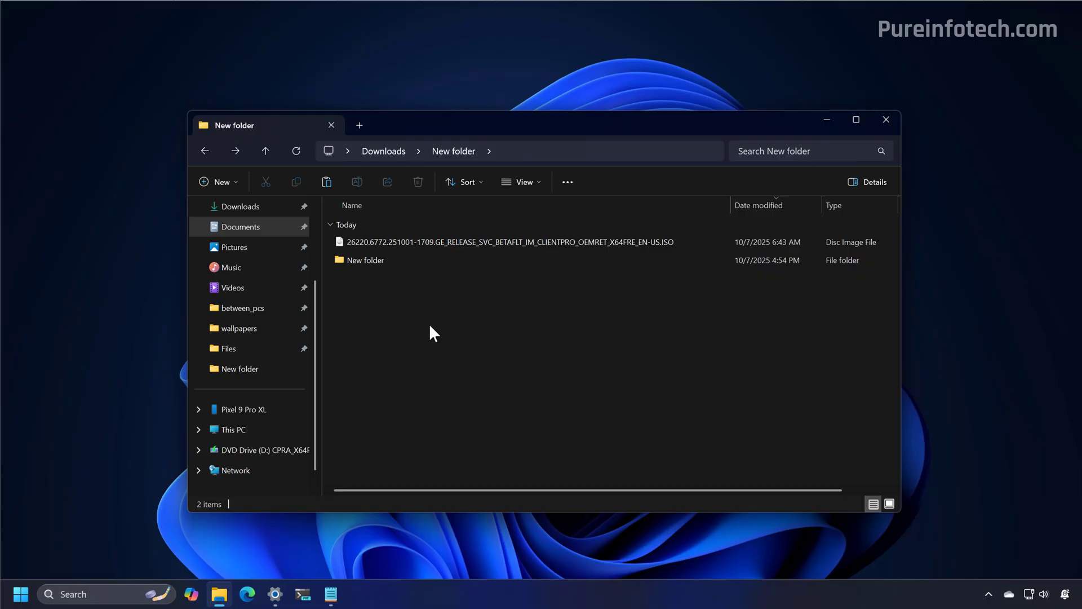
key(ctrl+v)
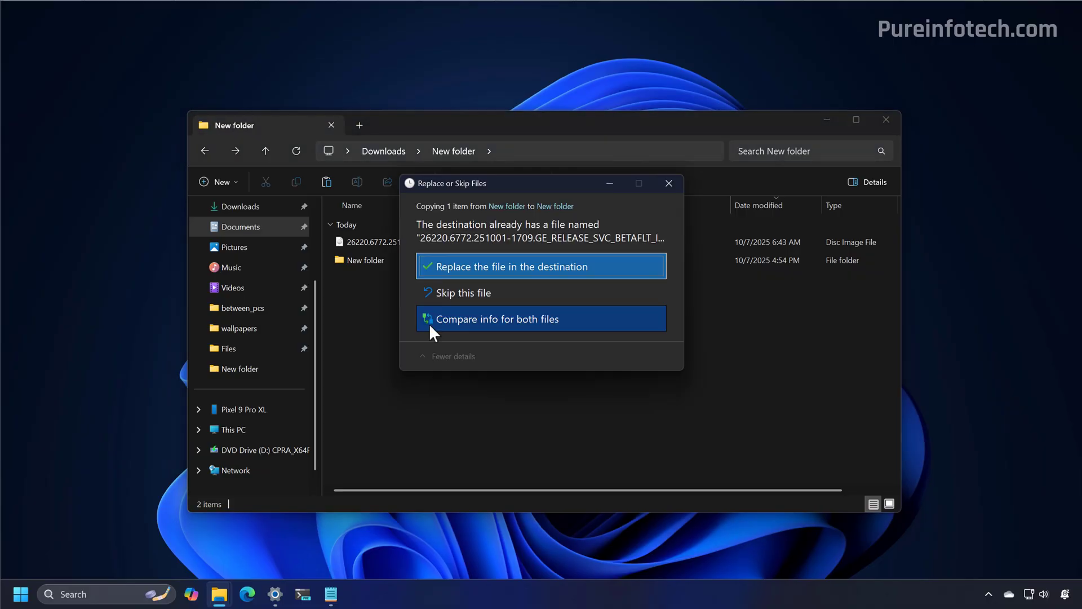
Step: Cancel the Replace or Skip Files prompt, then select the ISO and request its deletion
drag(524, 182, 521, 182)
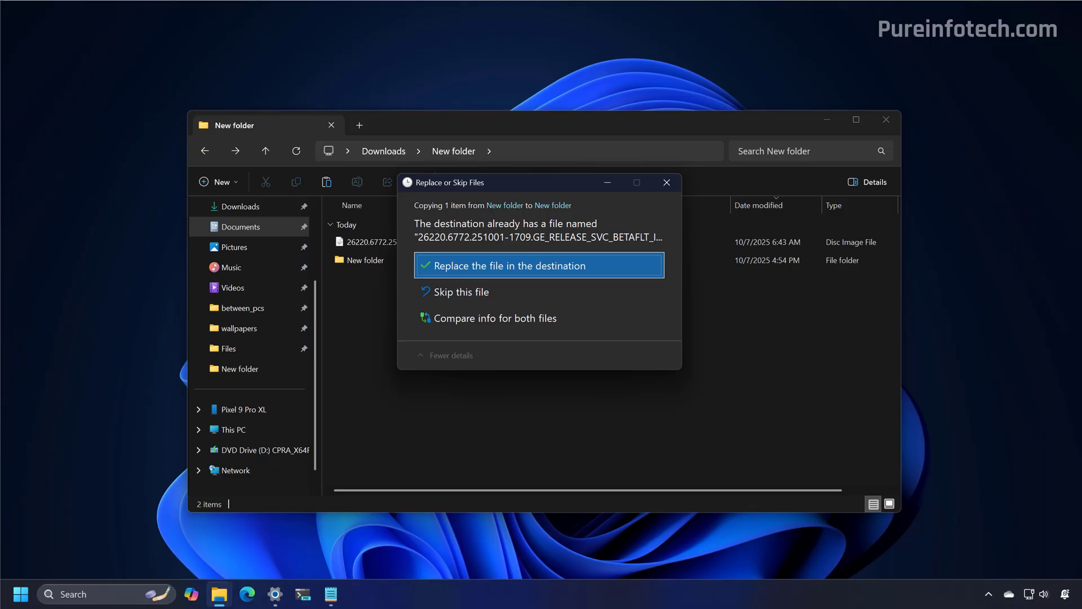
click(663, 182)
click(423, 242)
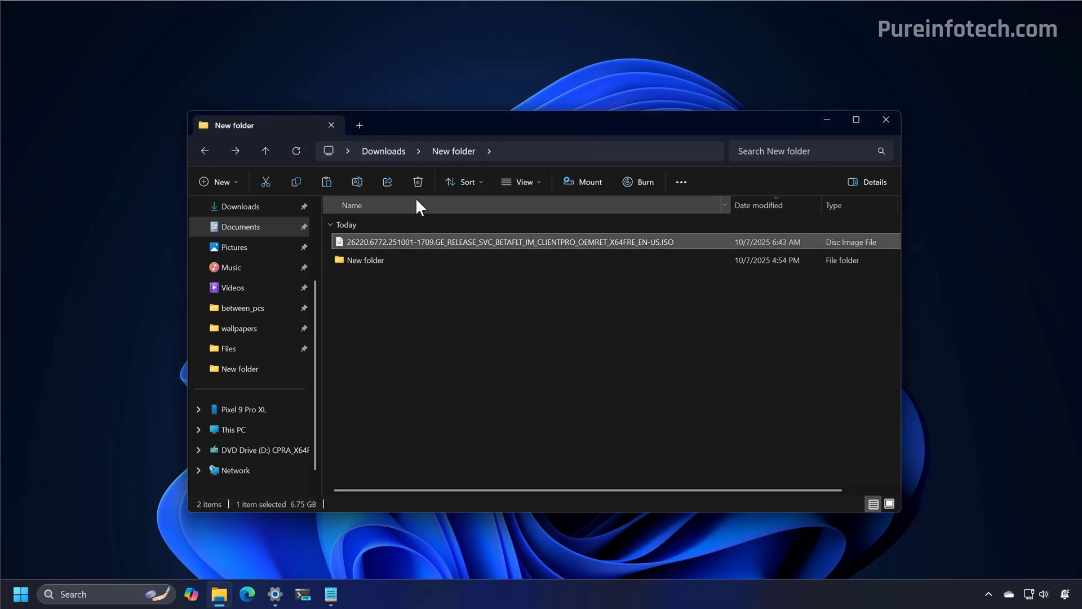
click(418, 182)
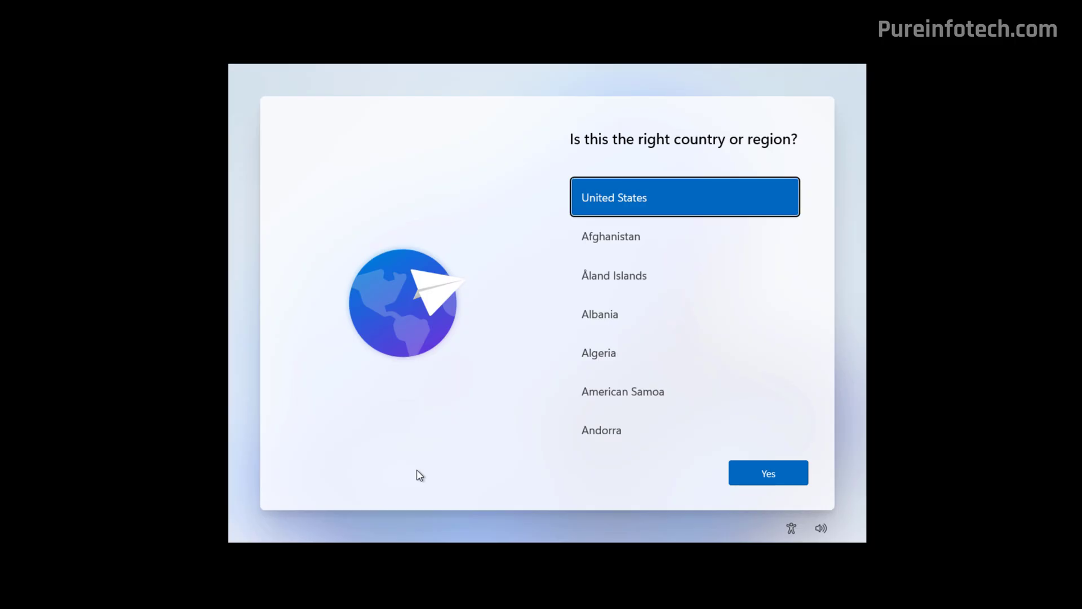
Step: In a Shift+F10 Command Prompt, run oobe\bypassnro (not recognized), then start ms-cxh:localonly
key(shift+F10)
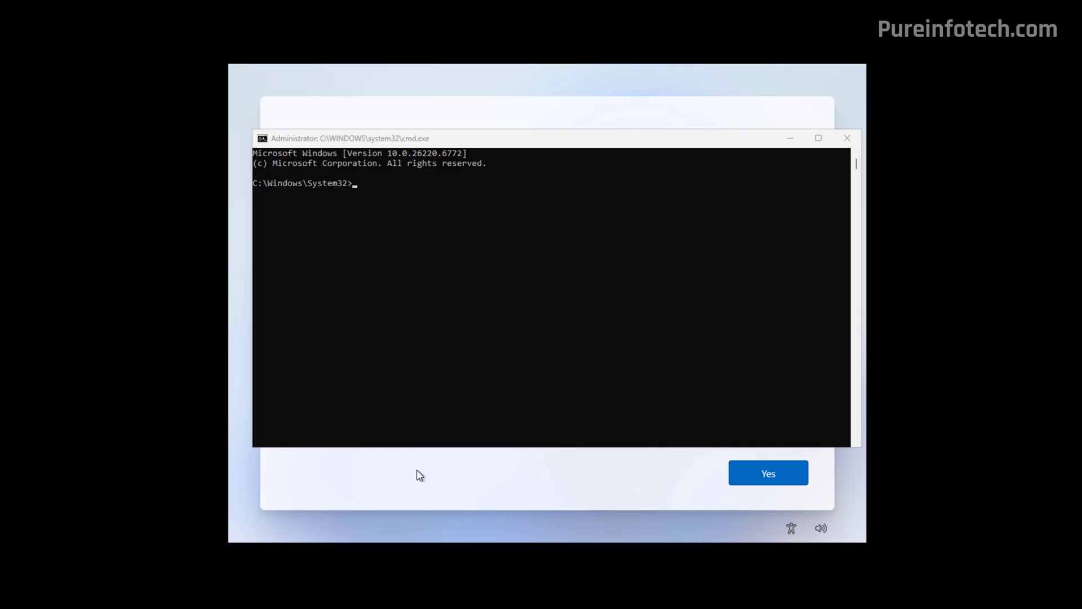
click(442, 224)
text(oobeypassnro)
ctrl+scroll(441, 225, up, 2)
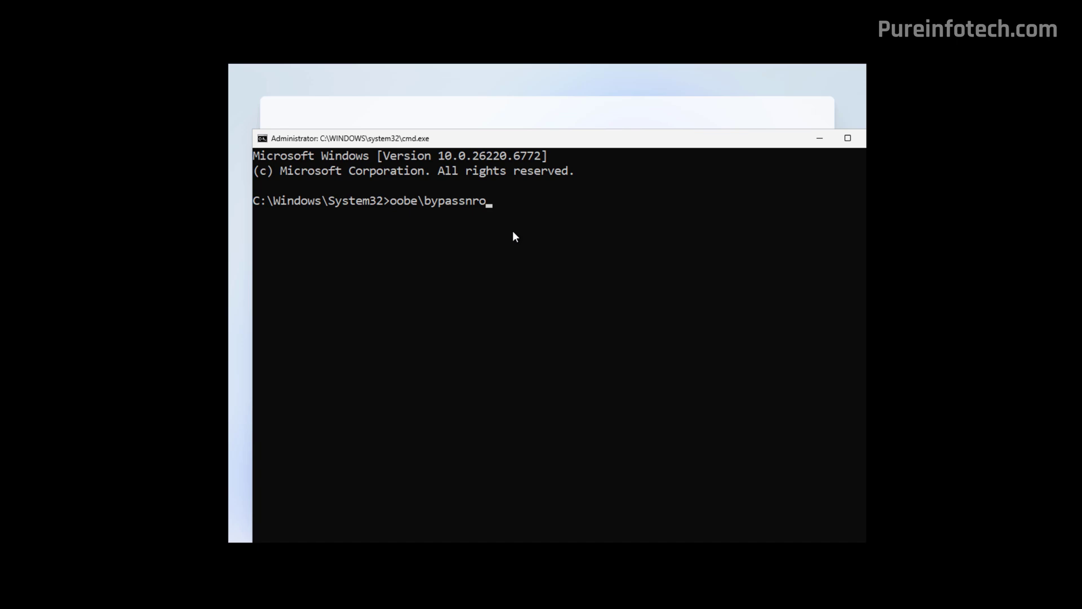
key(Return)
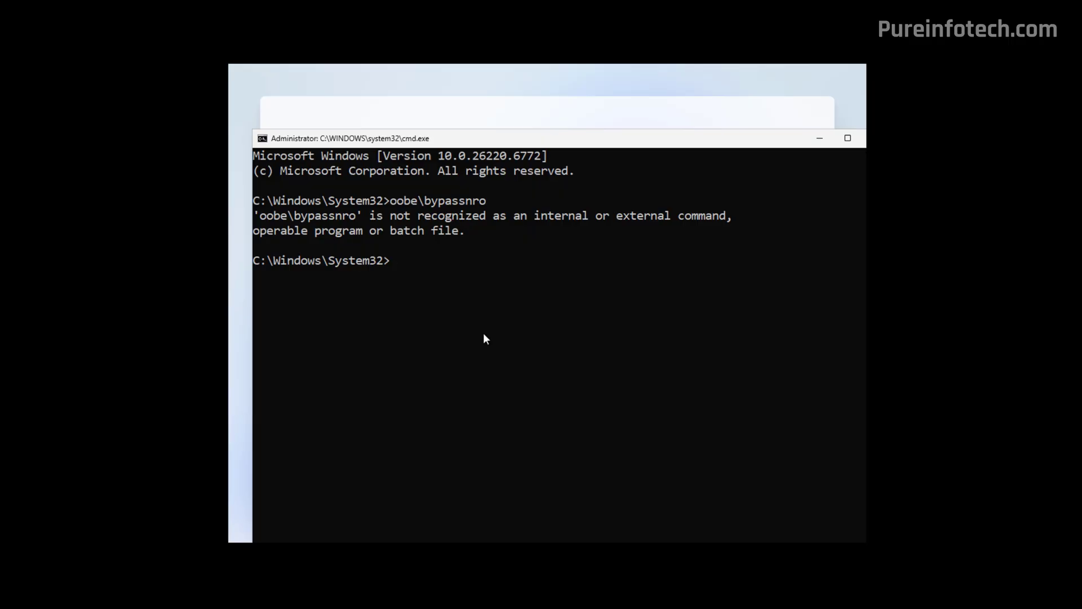
text(start ms-cxh:localonly)
key(Return)
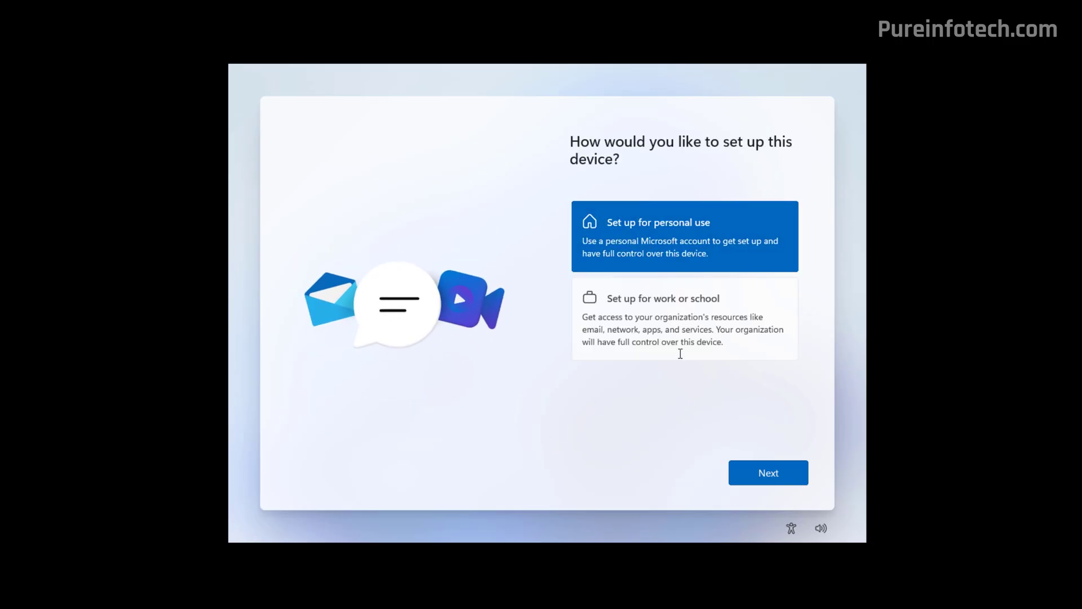
Step: Choose Personal use, then open a Command Prompt and change into the oobe folder
click(767, 474)
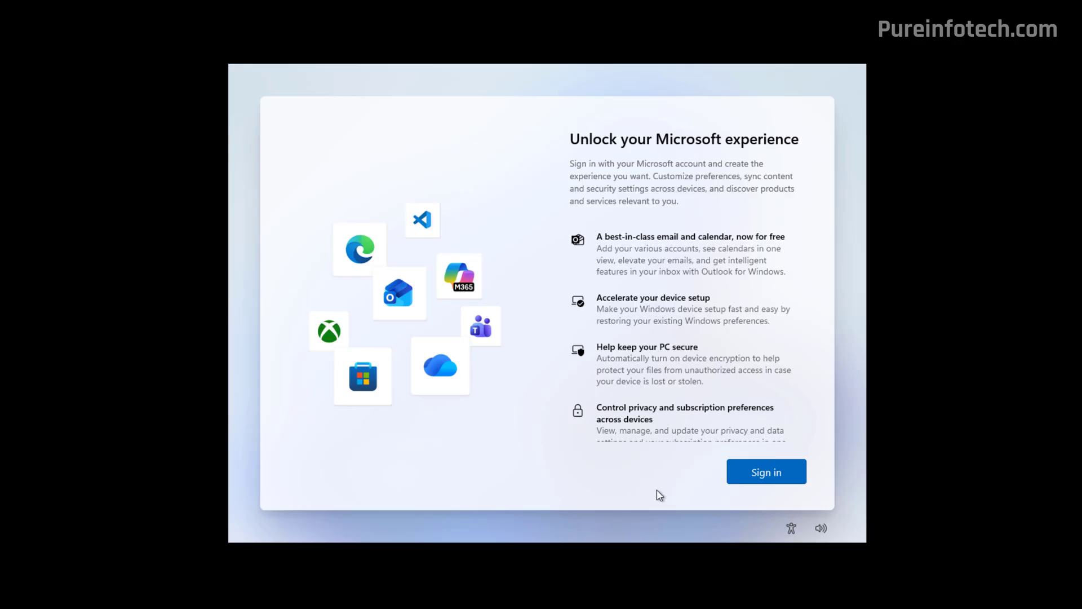
key(shift+F10)
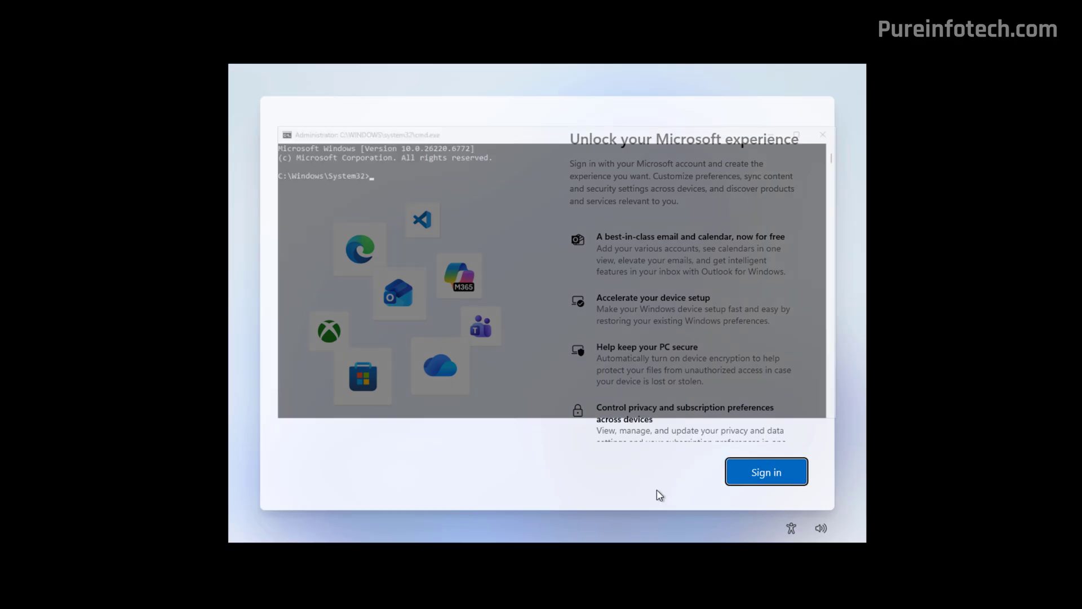
click(655, 410)
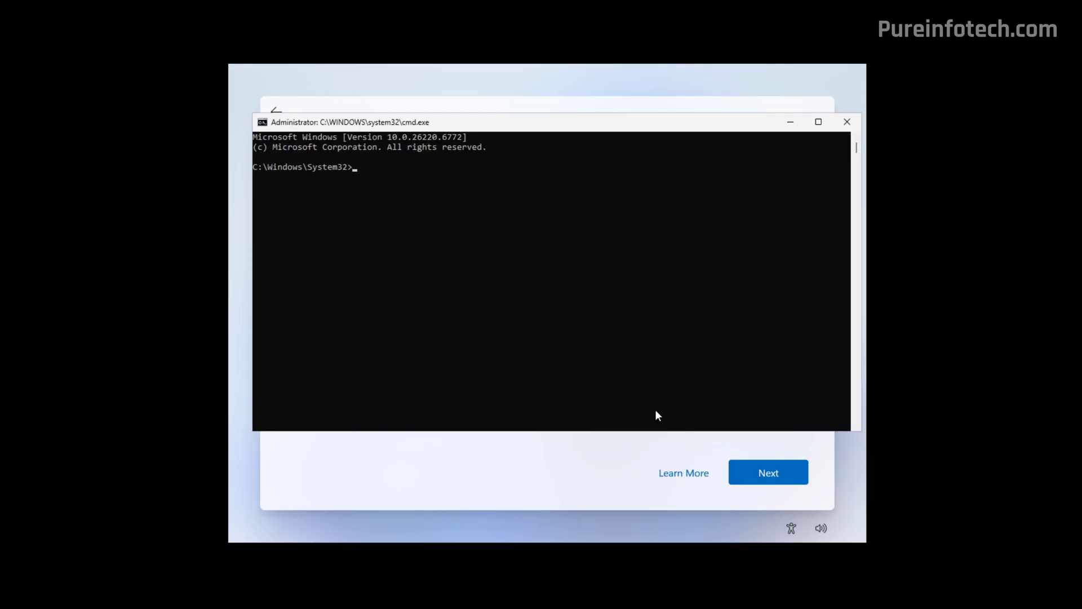
text(cd oobe)
key(Return)
Step: Run setdefaultuserfolder.cmd panda so the default user folder is named panda
ctrl+scroll(654, 410, up, 2)
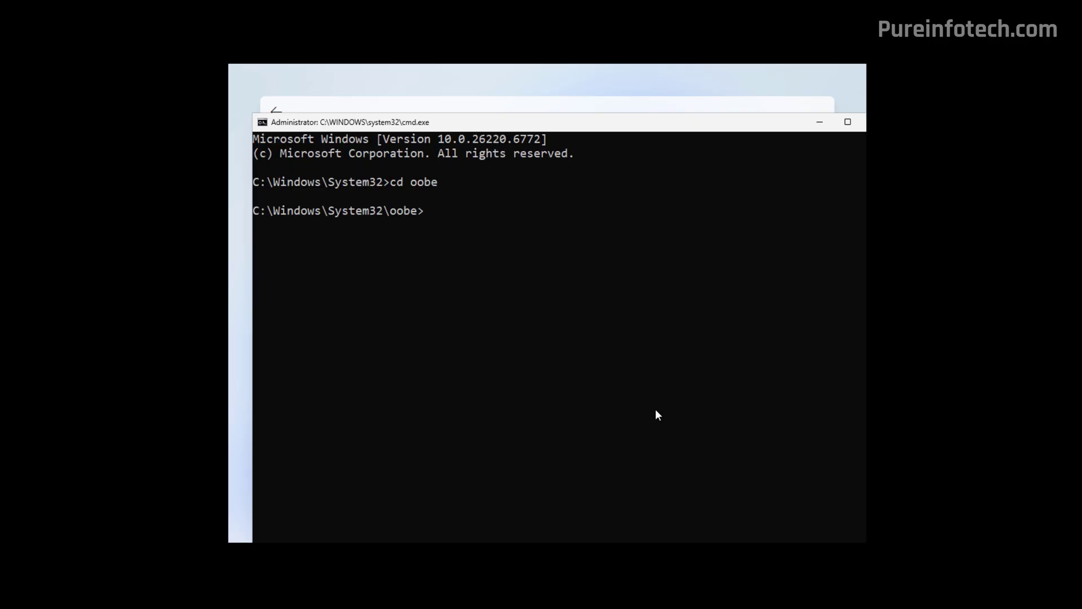
text(setdefaultuserfolder.cmd)
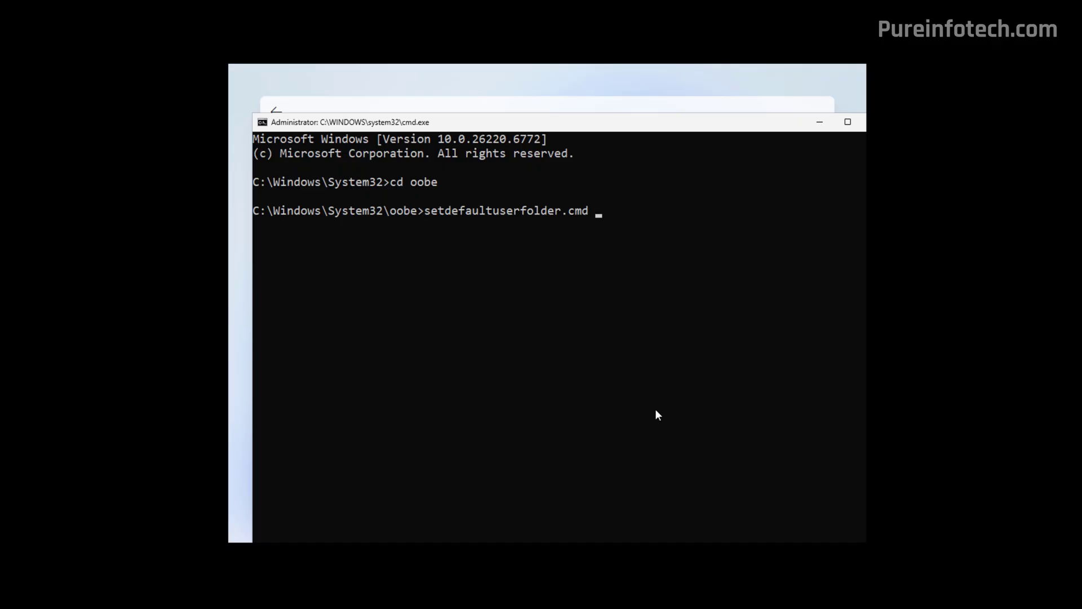
text(panda)
key(Return)
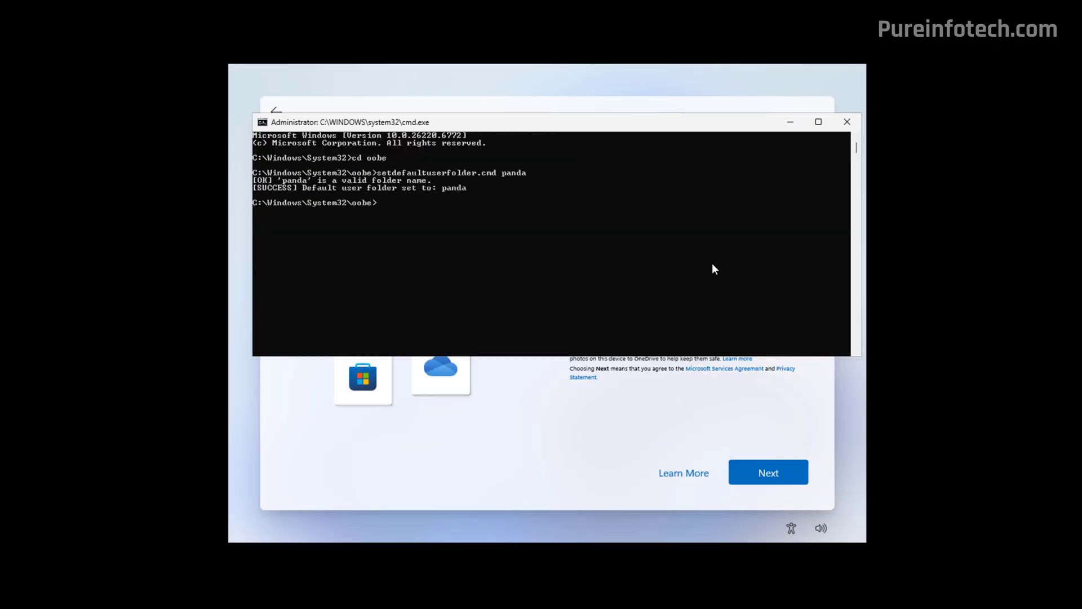
ctrl+scroll(712, 264, up, 2)
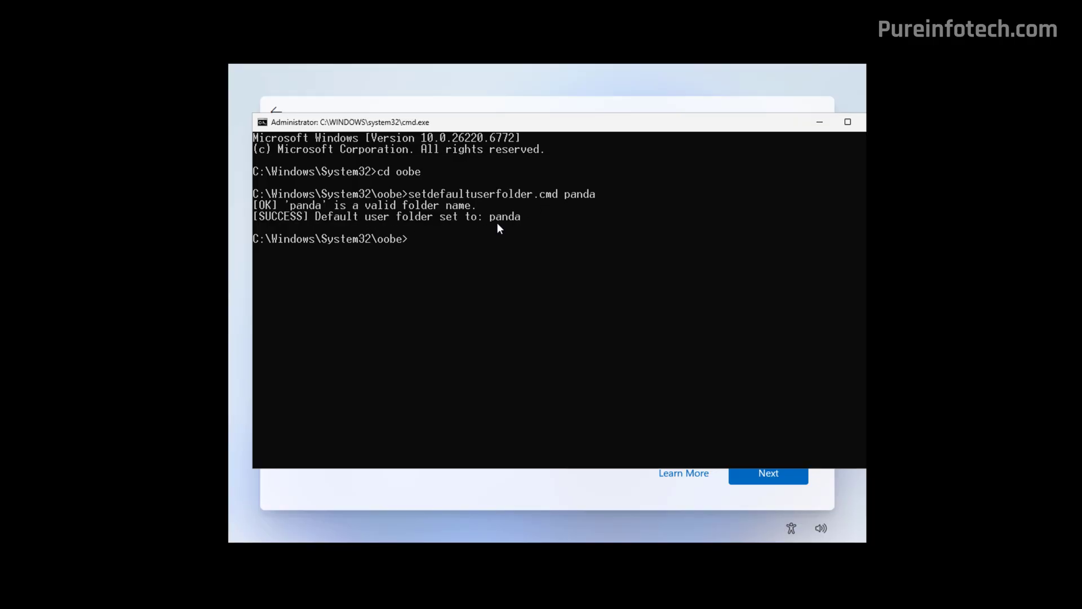
ctrl+scroll(506, 226, down, 2)
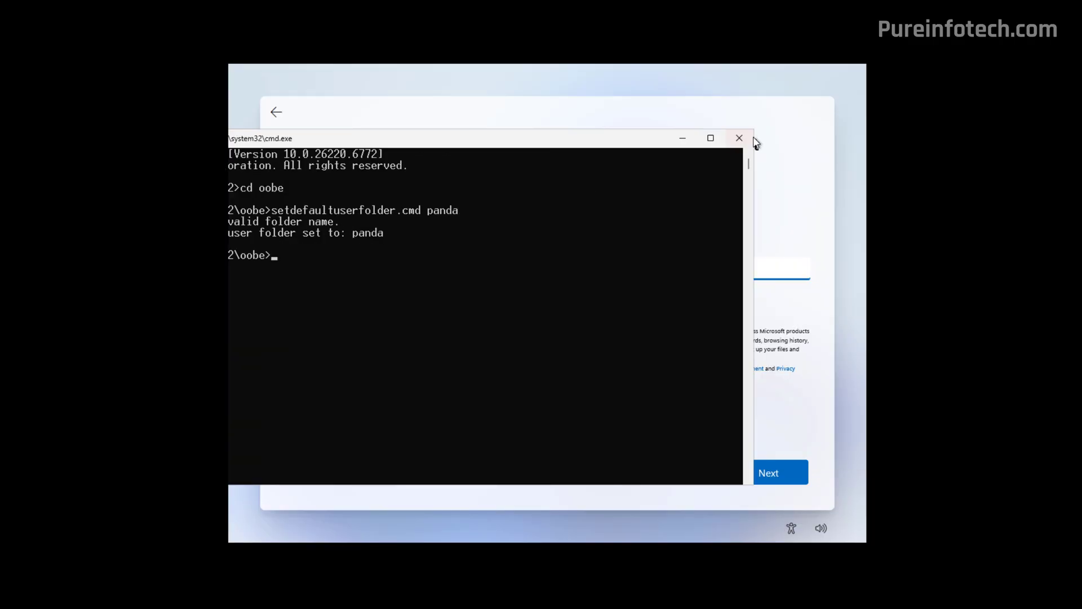
Step: Close the Command Prompt window to reveal the Microsoft account sign-in page
click(743, 139)
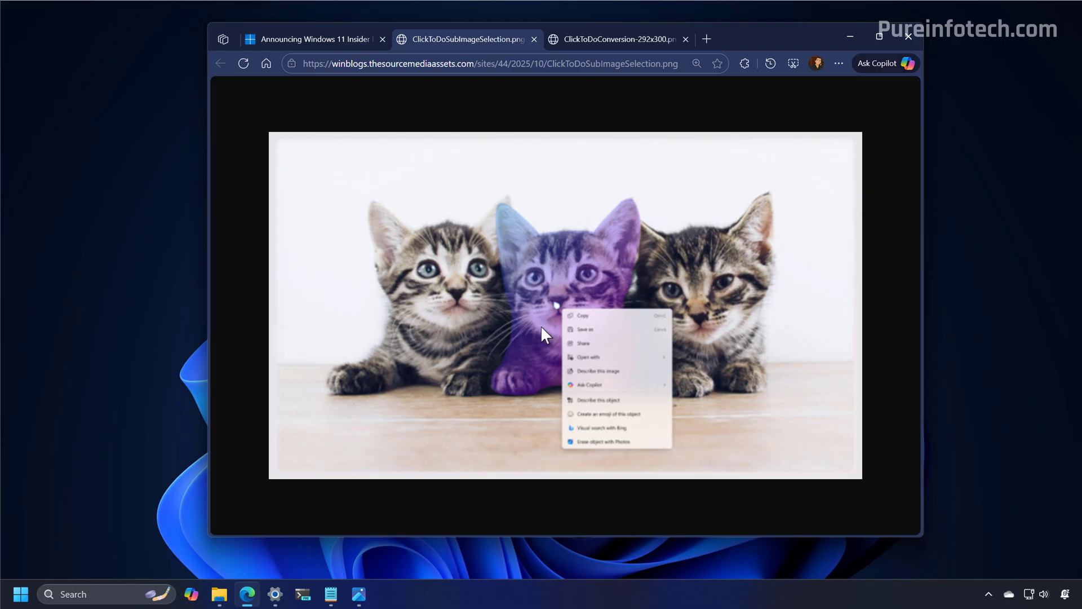
Step: Switch to the ClickToDoConversion tab showing 2 km converted to 1.243 mi and 6561.68 ft
key(ctrl+Tab)
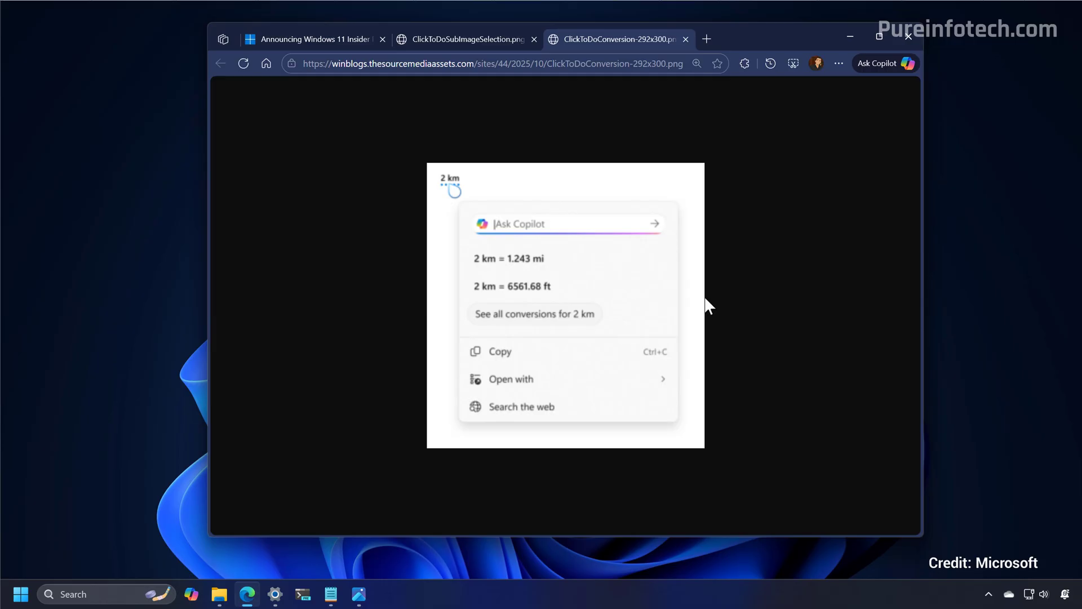